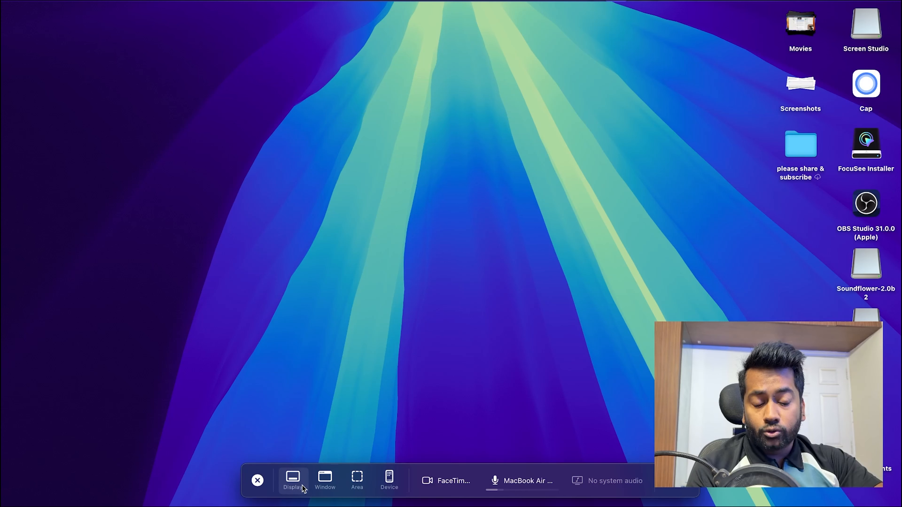
Step: Hide the camera preview in the recorder and show it again
left_click(324, 486)
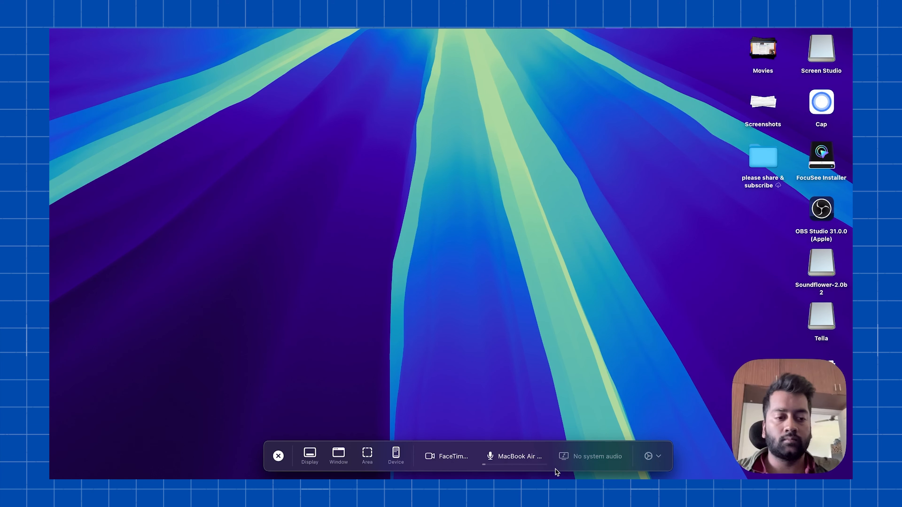
left_click(448, 460)
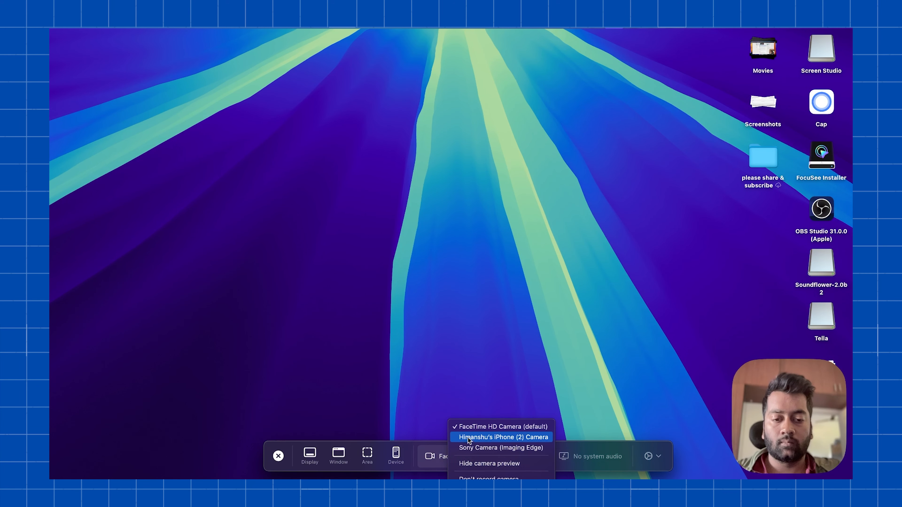
left_click(471, 464)
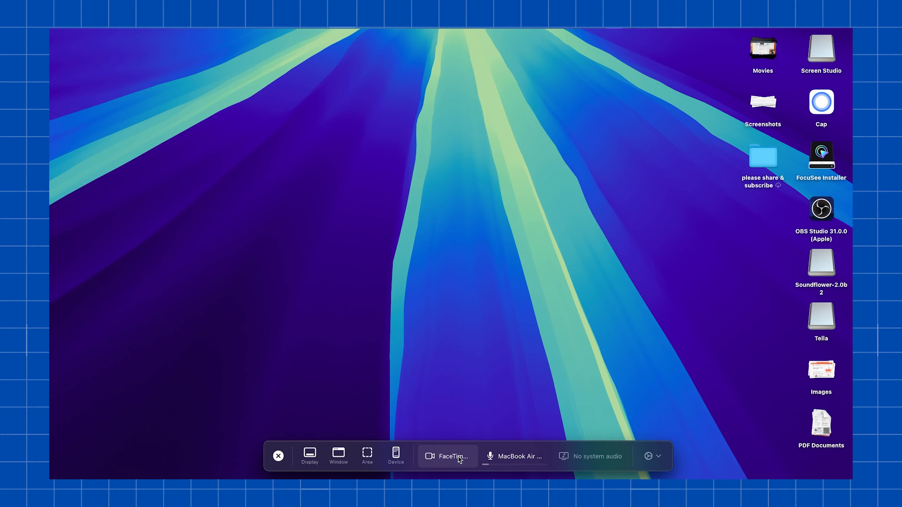
left_click(459, 460)
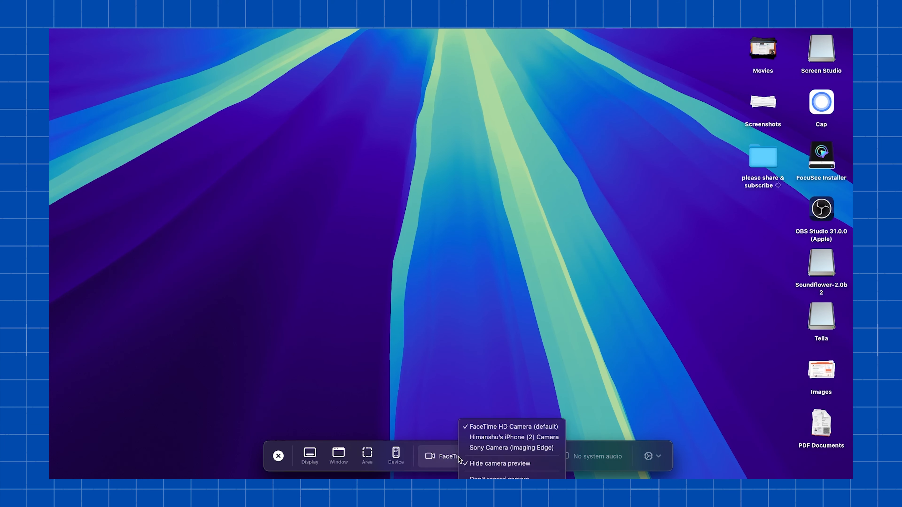
left_click(474, 465)
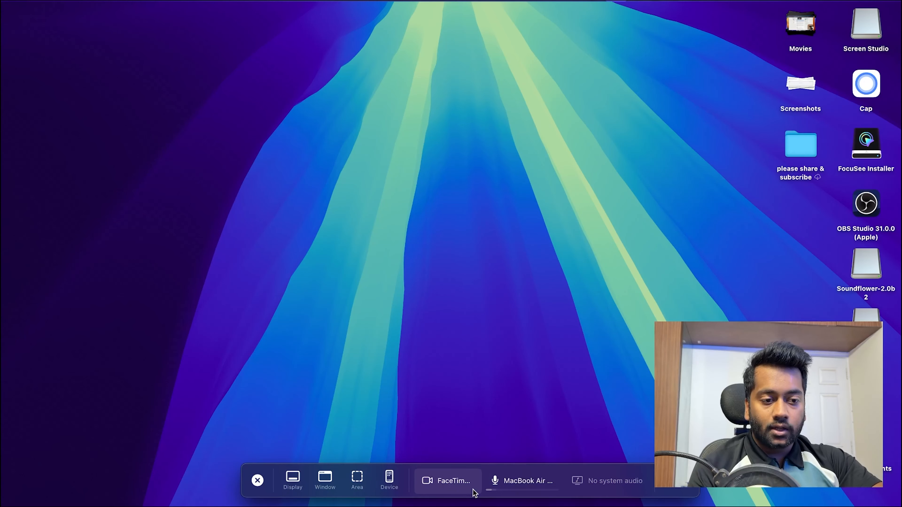
Step: Exclude the camera from the recording and look through the microphone and system audio options
left_click(464, 486)
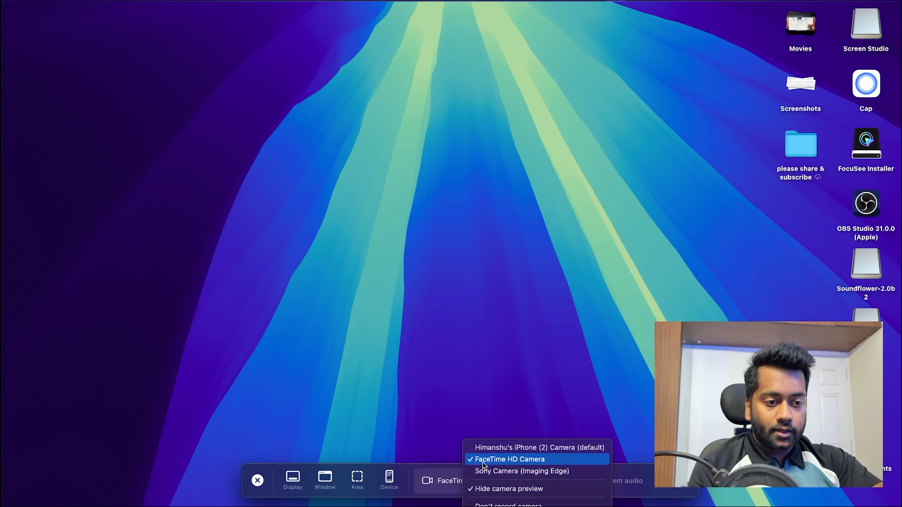
left_click(478, 504)
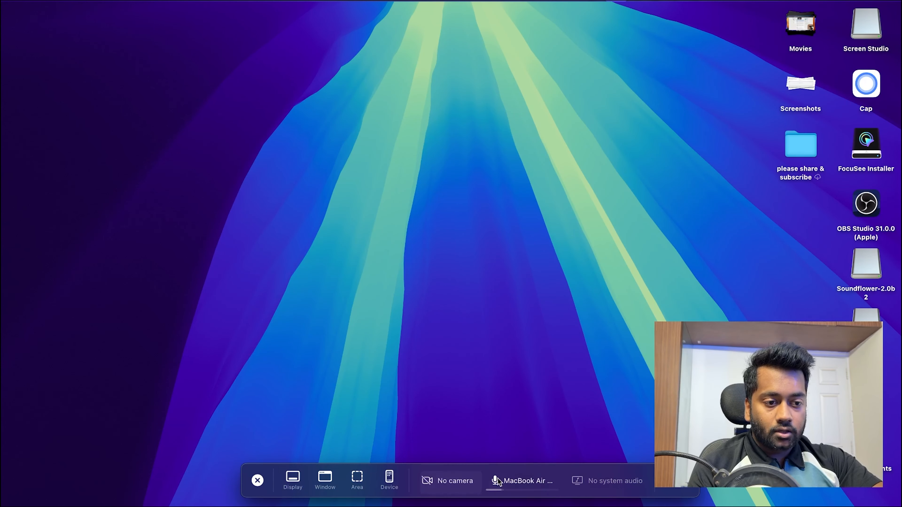
left_click(497, 480)
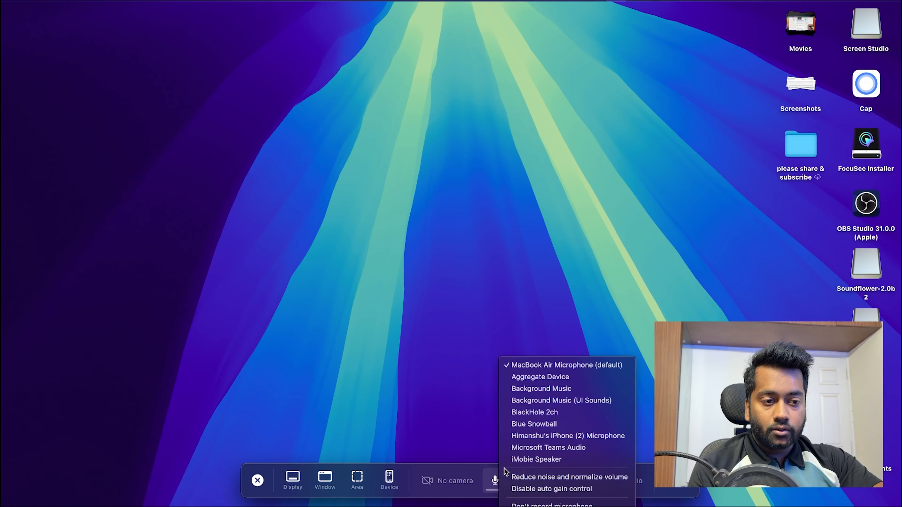
left_click(489, 492)
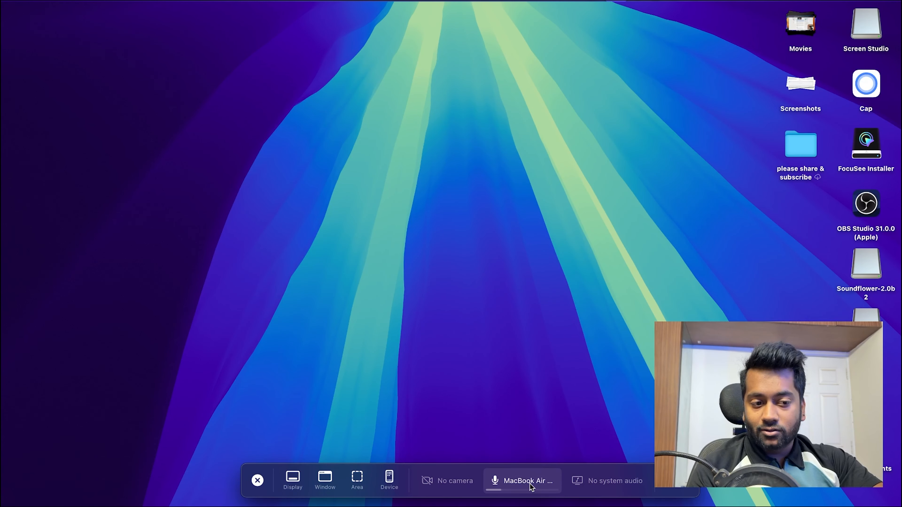
left_click(575, 481)
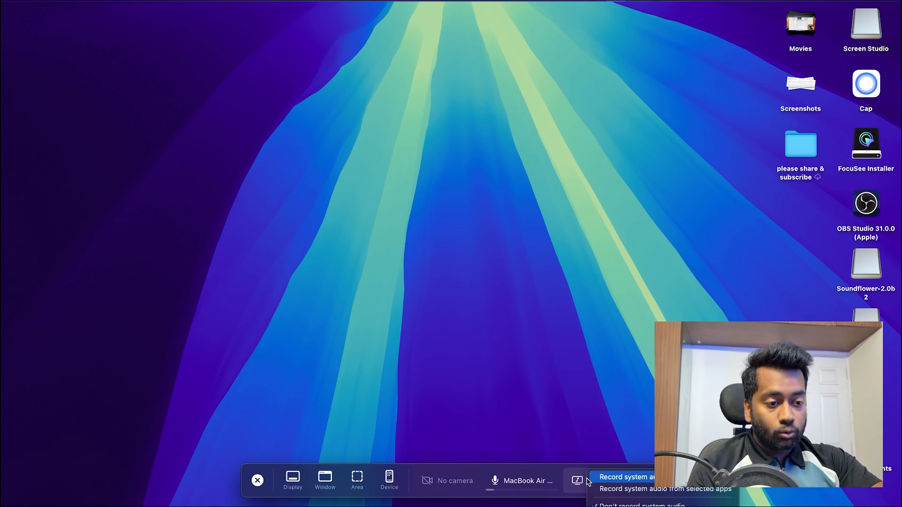
left_click(575, 481)
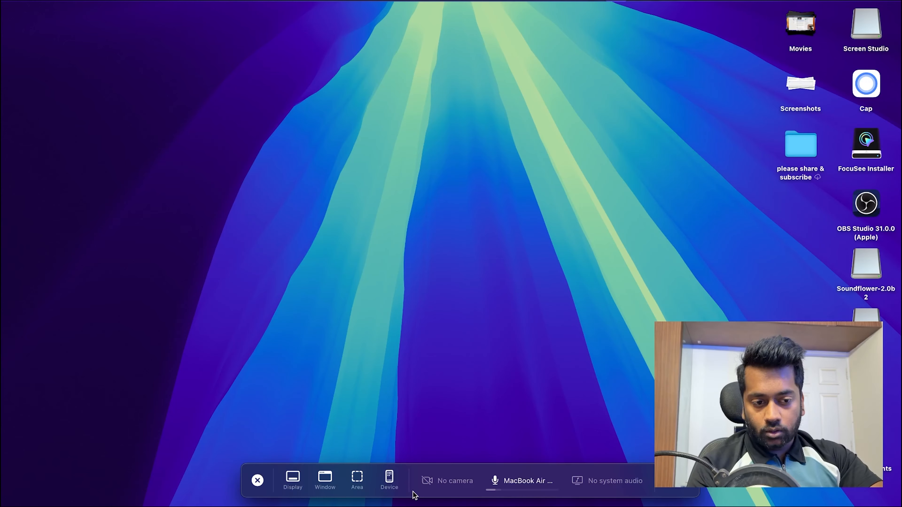
left_click(43, 3)
mouse_move(95, 2)
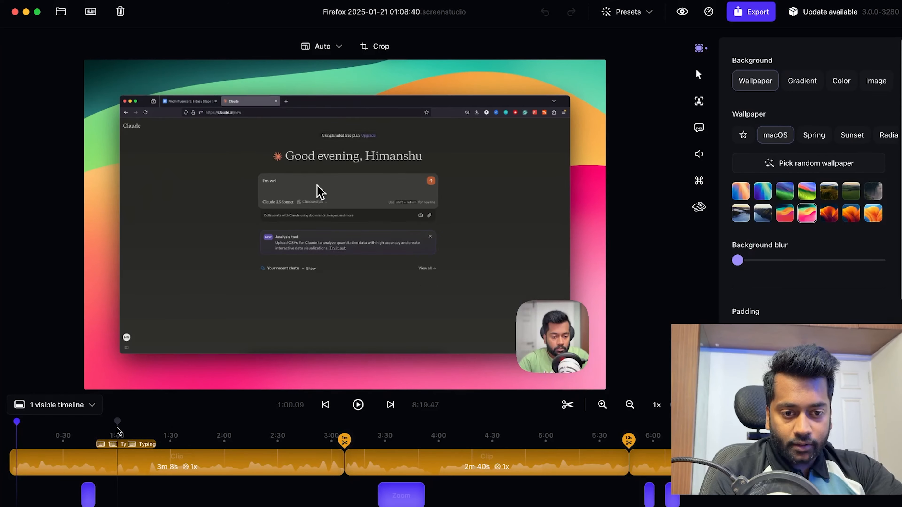
Step: Shorten the first zoom segment on the timeline so it ends at about 0:50
mouse_move(12, 463)
left_mouse_down()
mouse_move(38, 464)
mouse_move(11, 463)
left_mouse_up()
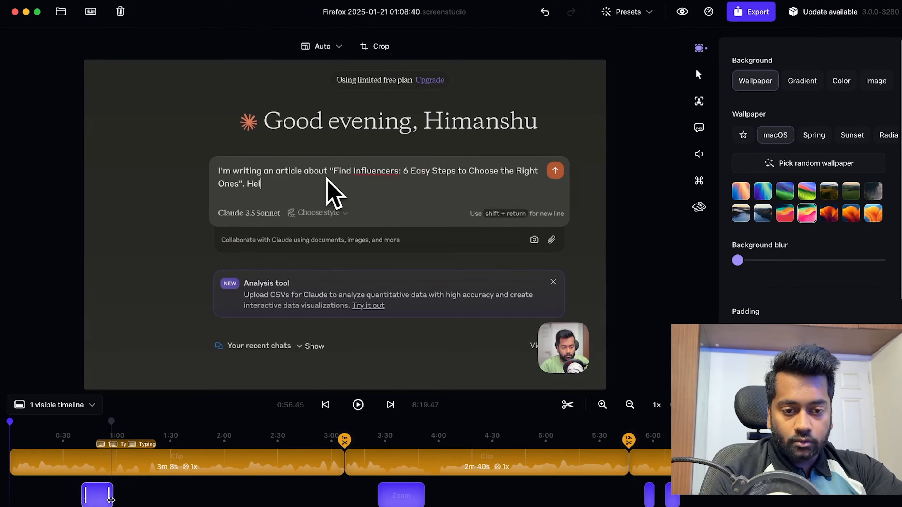
left_click_drag(110, 501, 100, 499)
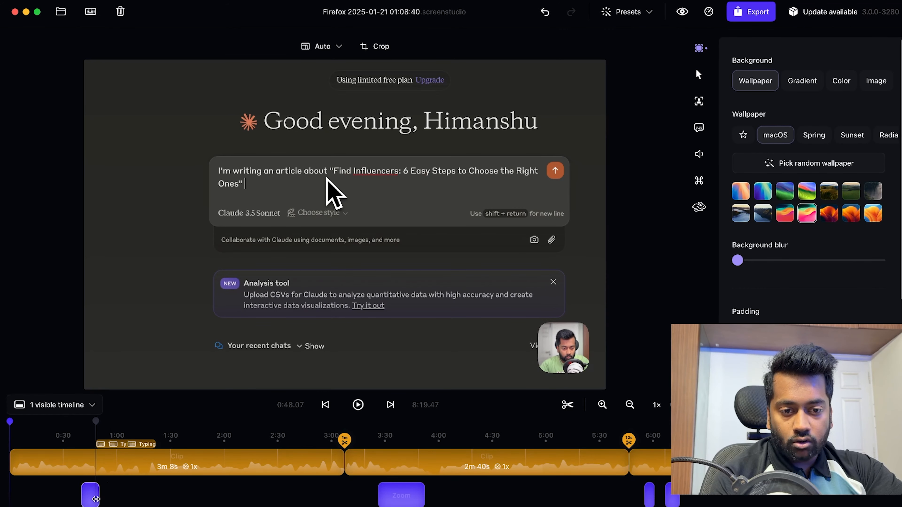
Step: Show the Layouts timeline track and hide it again
left_click(80, 405)
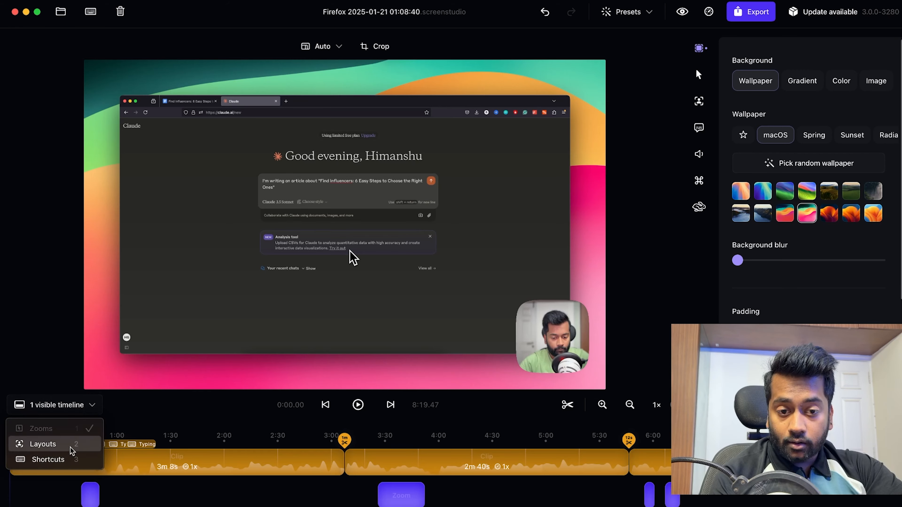
left_click(71, 444)
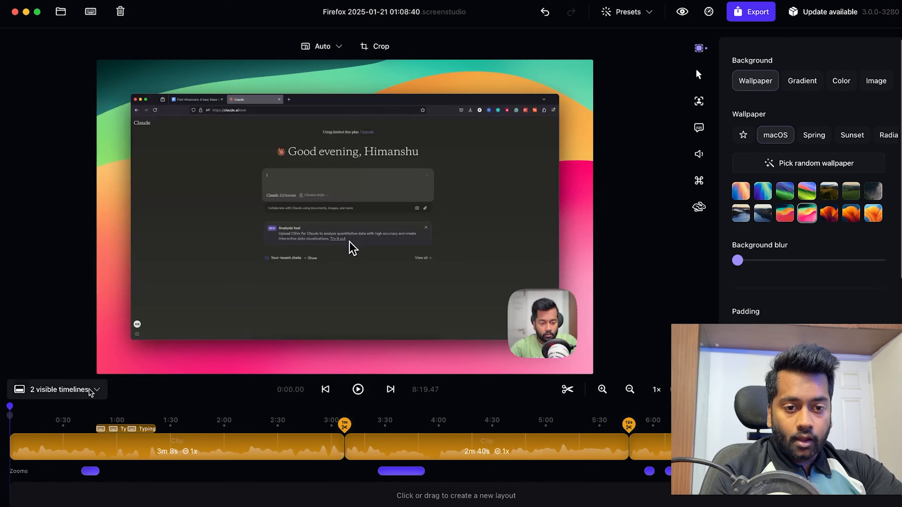
left_click(89, 390)
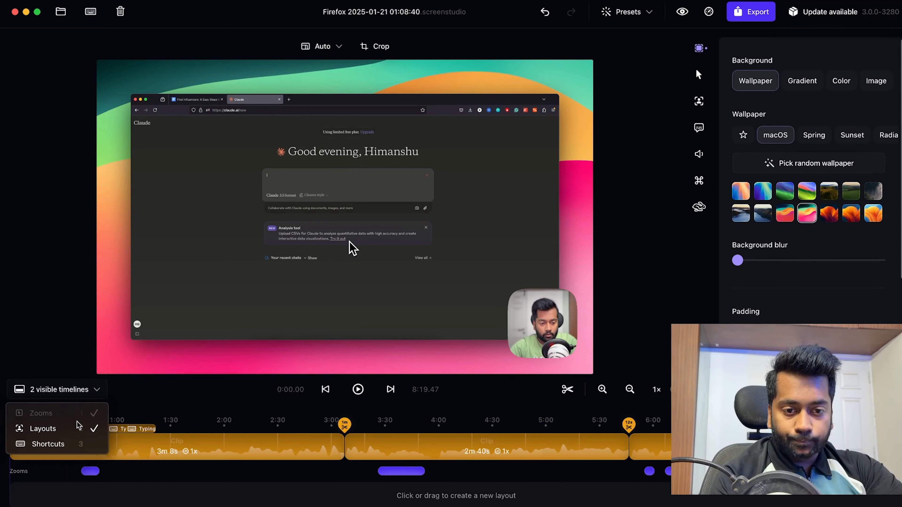
left_click(80, 428)
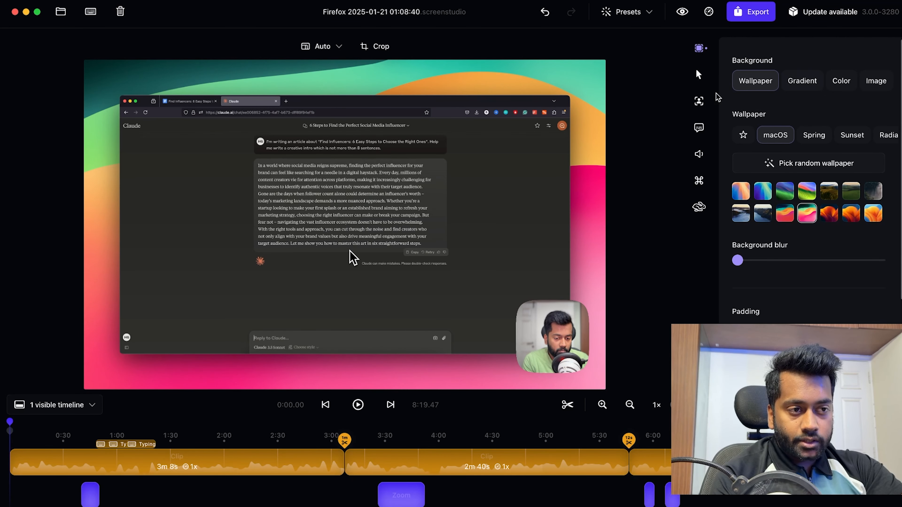
Step: Try several macOS wallpapers as background, ending on the dark grey one, and raise the background blur to under a third of its range
left_click(788, 194)
left_click(807, 192)
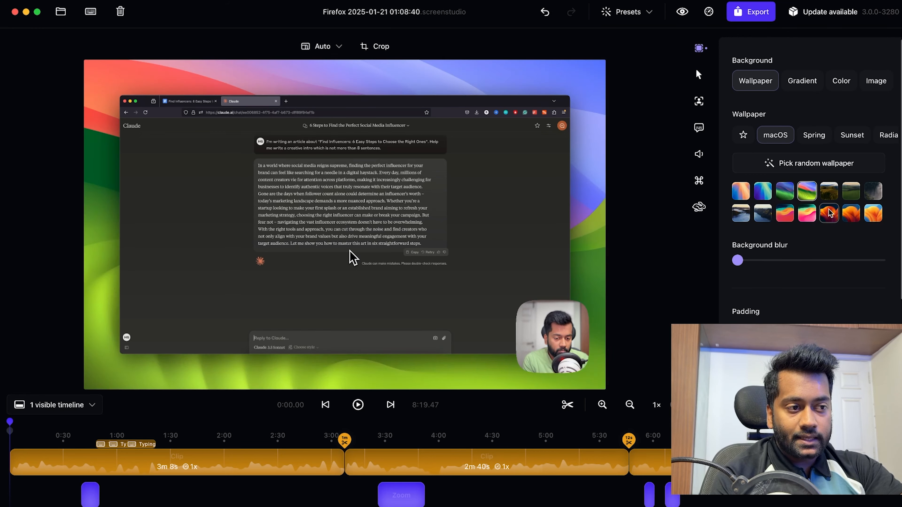
left_click(832, 213)
left_click(873, 214)
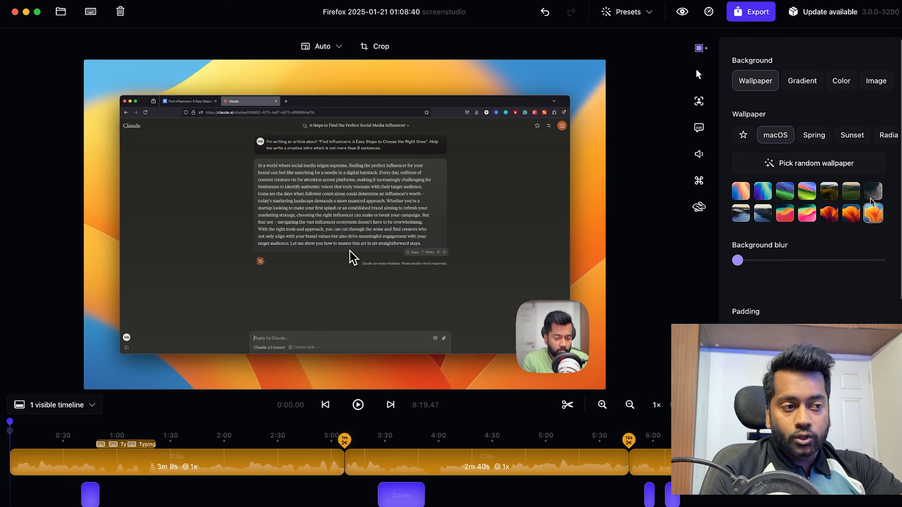
left_click(873, 191)
left_click_drag(738, 260, 776, 246)
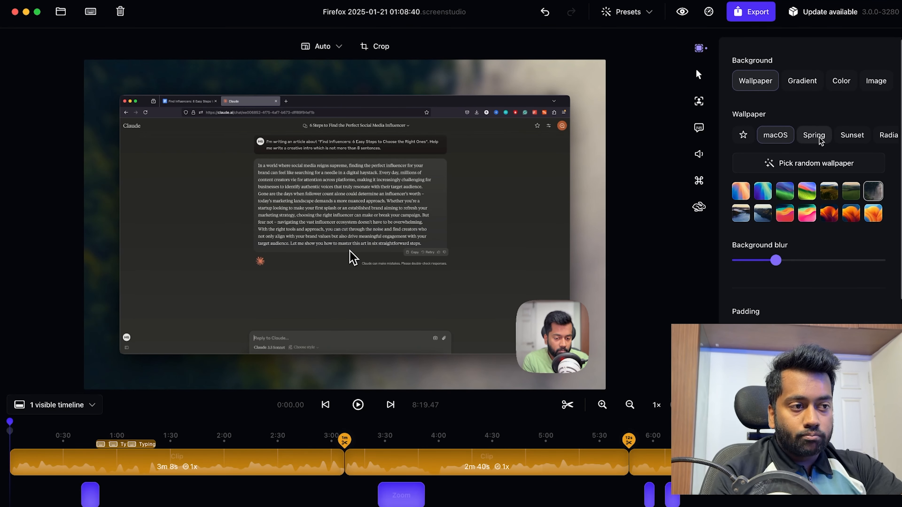
Step: Browse the wallpaper collections and apply the third wallpaper in the last row of the Sunset set as background
left_click(815, 137)
left_click(839, 140)
scroll(849, 137, "right", 5)
scroll(852, 137, "left", 5)
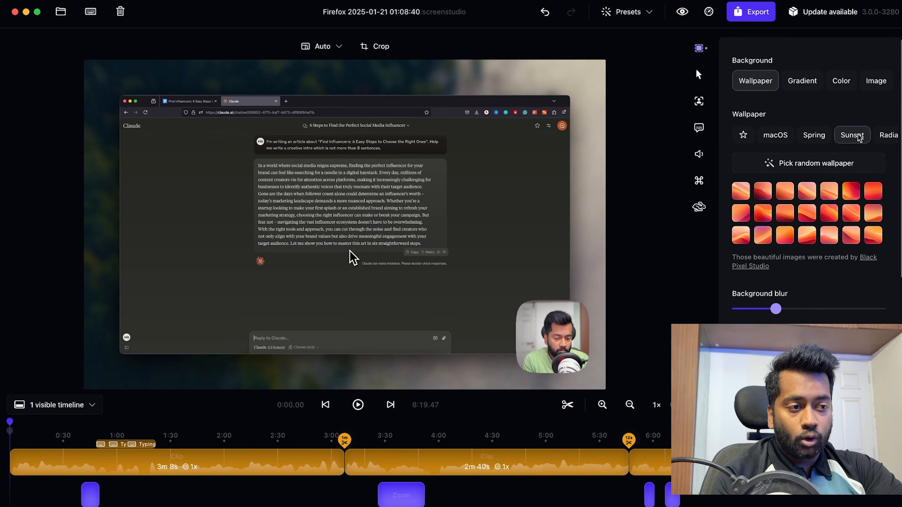
left_click(784, 193)
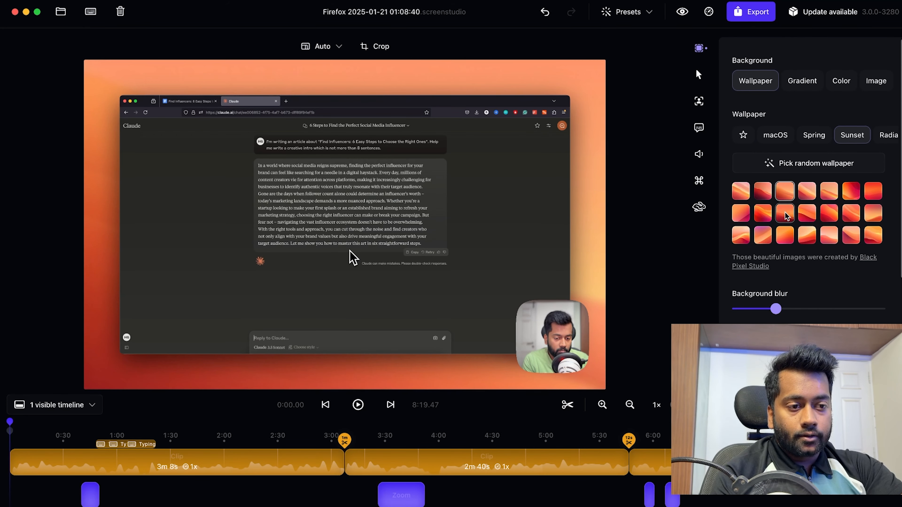
left_click(784, 213)
left_click(789, 236)
Step: Reduce the padding around the recording slightly and reset its rounded corners to 12
scroll(792, 239, "down", 5)
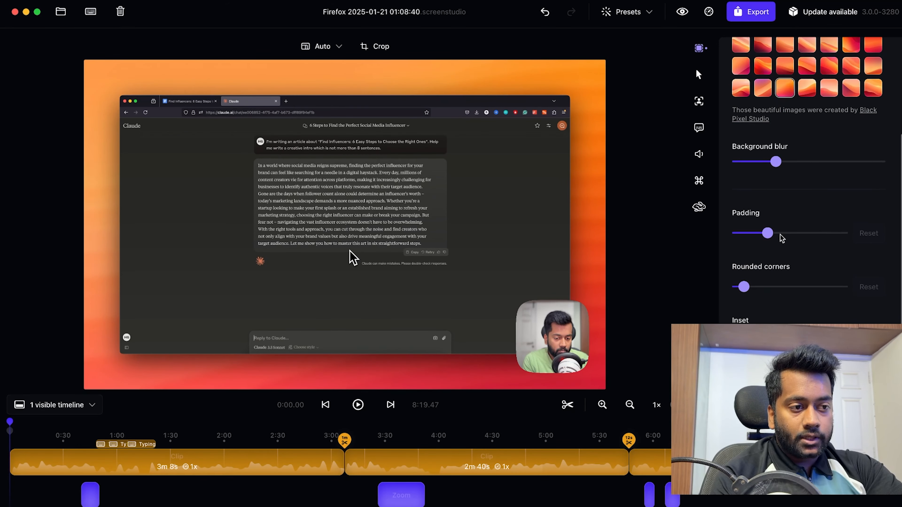
left_click_drag(768, 234, 750, 253)
scroll(768, 270, "down", 2)
left_click(864, 254)
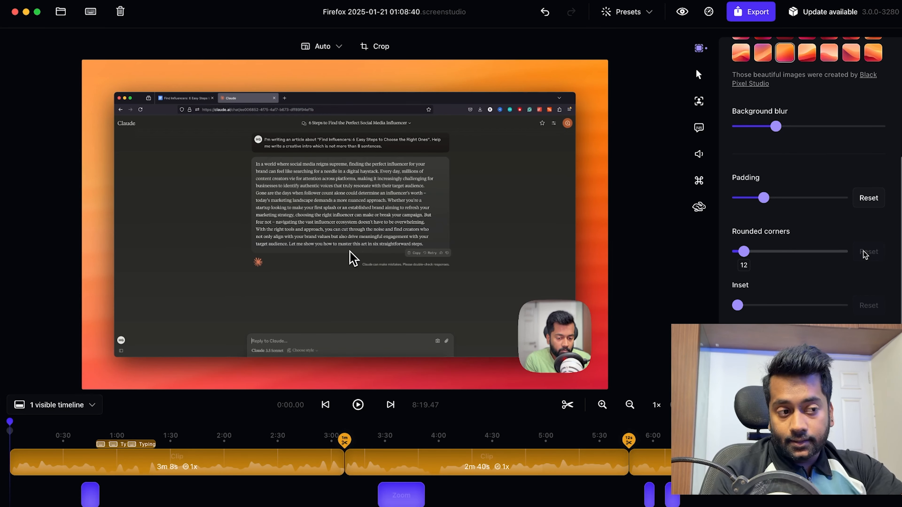
scroll(840, 292, "down", 1)
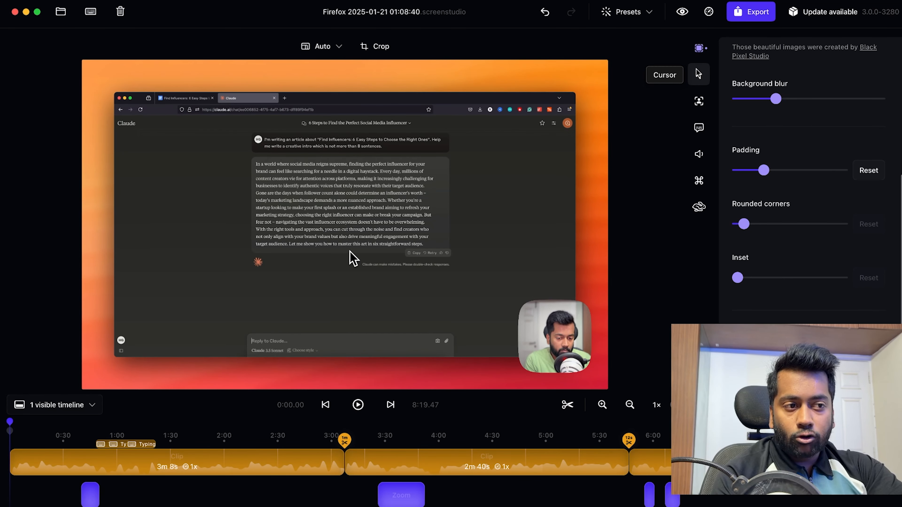
Step: In the cursor settings, enable hiding the cursor if not moving and disable it again
left_click(698, 74)
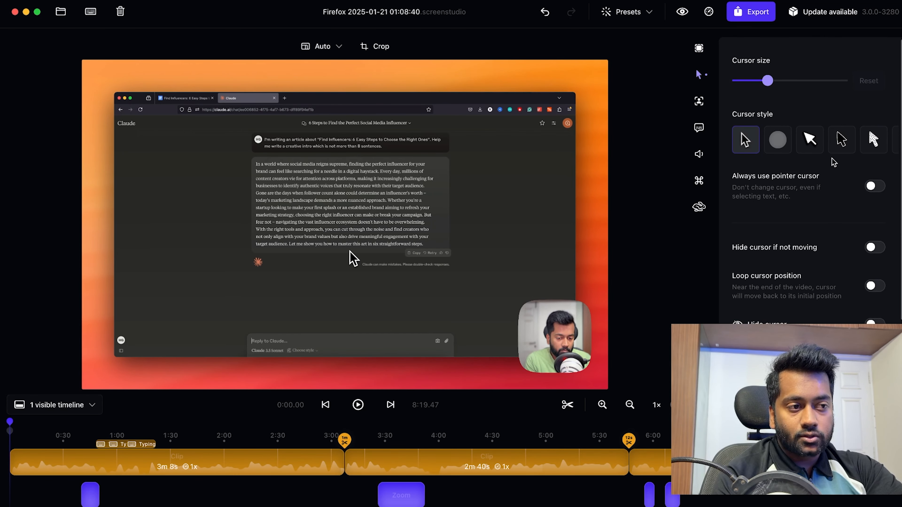
scroll(858, 238, "down", 1)
scroll(858, 241, "down", 2)
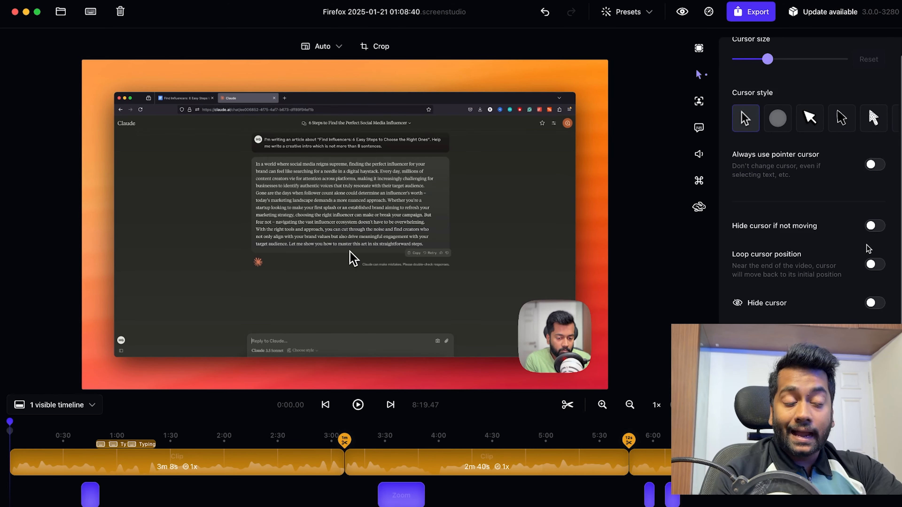
left_click(872, 228)
left_click(872, 228)
Step: Preview the Circle click effect by playing the first zoomed section, and return the click effect to None
scroll(847, 277, "down", 5)
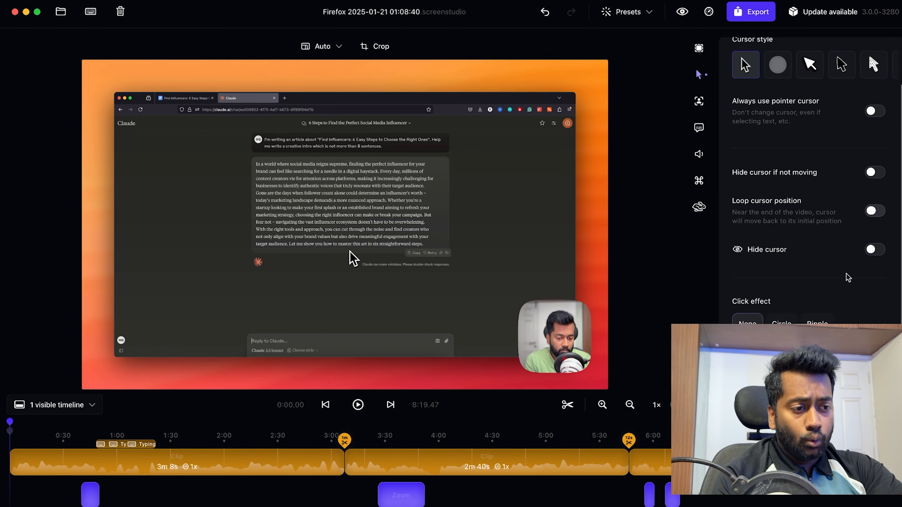
scroll(849, 277, "down", 1)
left_click(783, 280)
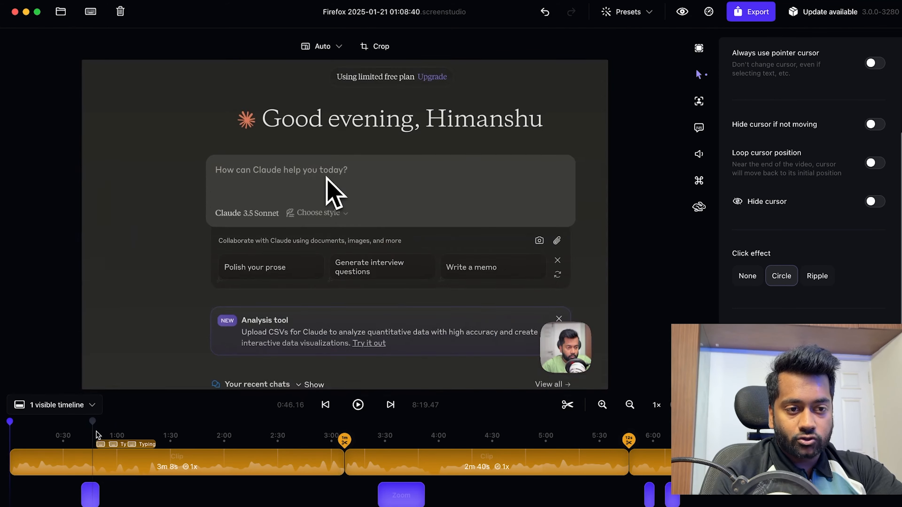
left_click(86, 431)
key("space")
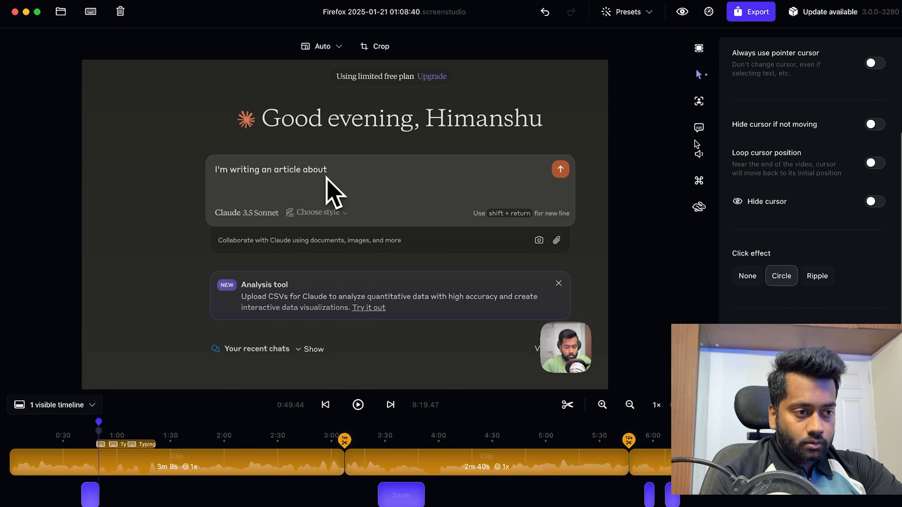
left_click(747, 277)
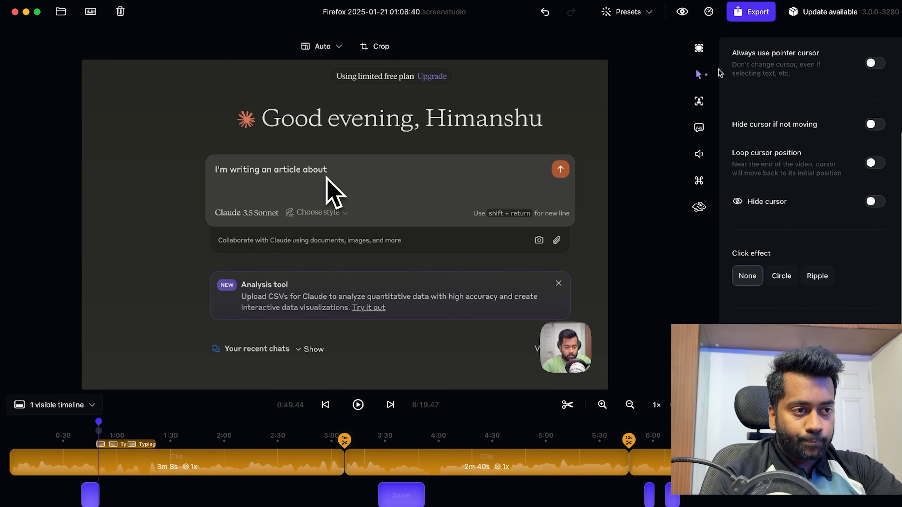
Step: Set the camera size to 48% and its roundness to 16%
left_click(697, 103)
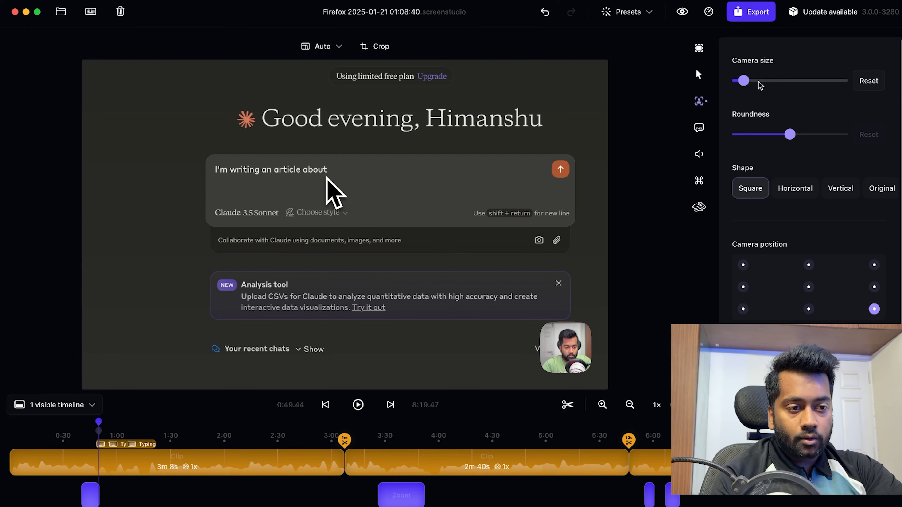
left_click_drag(745, 81, 773, 86)
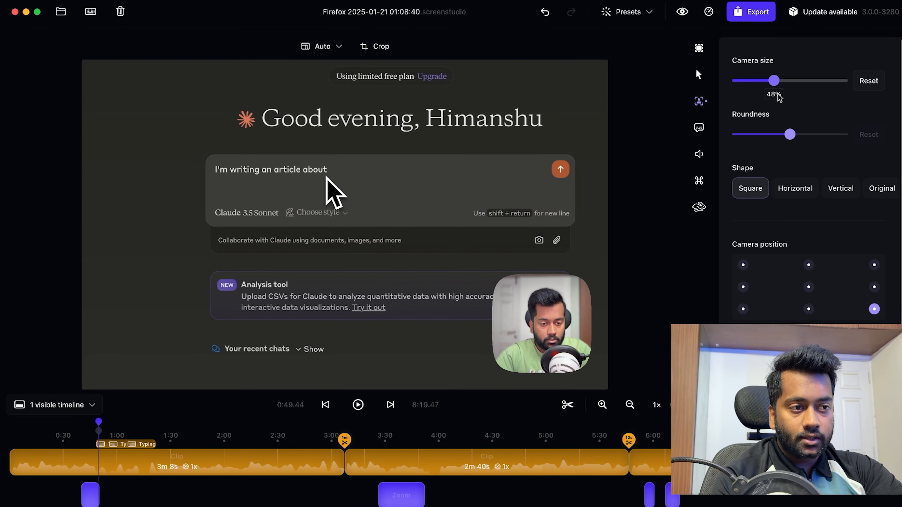
left_click_drag(790, 135, 767, 140)
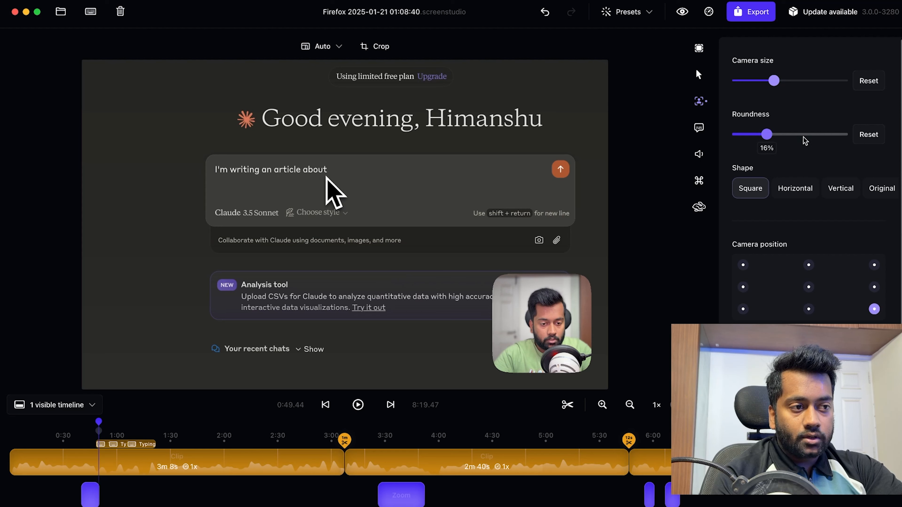
Step: Reset the camera's roundness and try the Horizontal and Vertical camera shapes
left_click(867, 136)
scroll(787, 227, "down", 1)
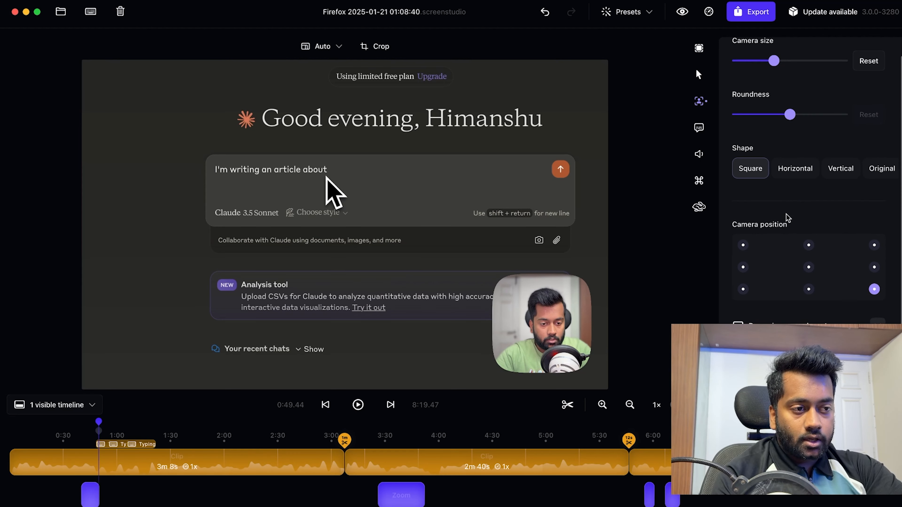
left_click(819, 170)
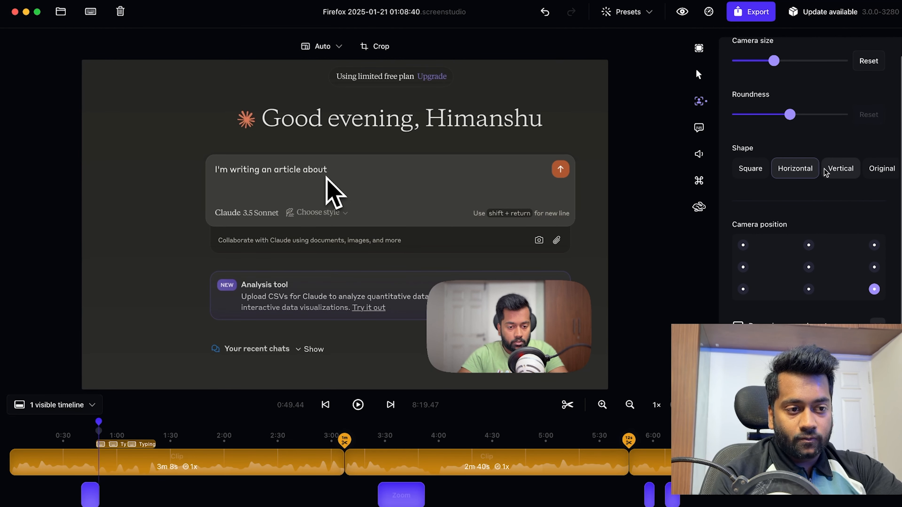
left_click(830, 173)
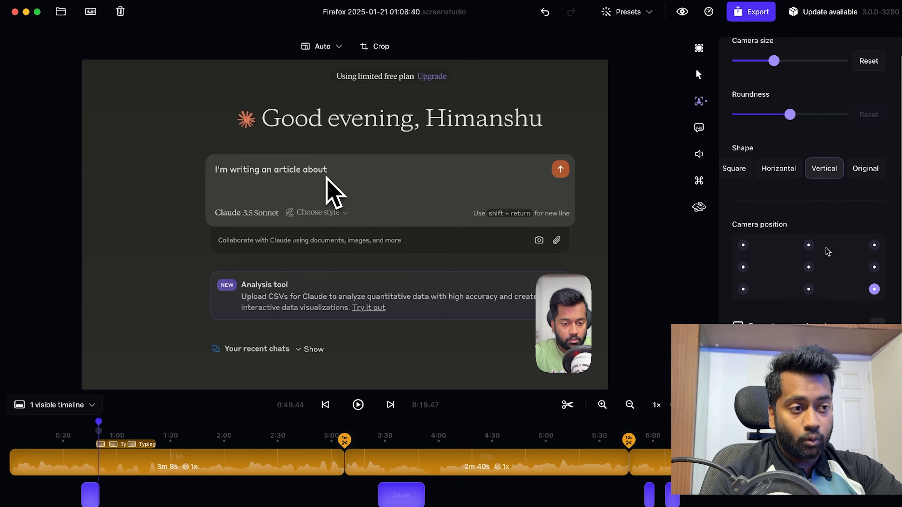
Step: Try the camera at the middle-right and top-right of the video, and return it to the bottom-right corner with the Square shape
left_click(875, 268)
left_click(875, 246)
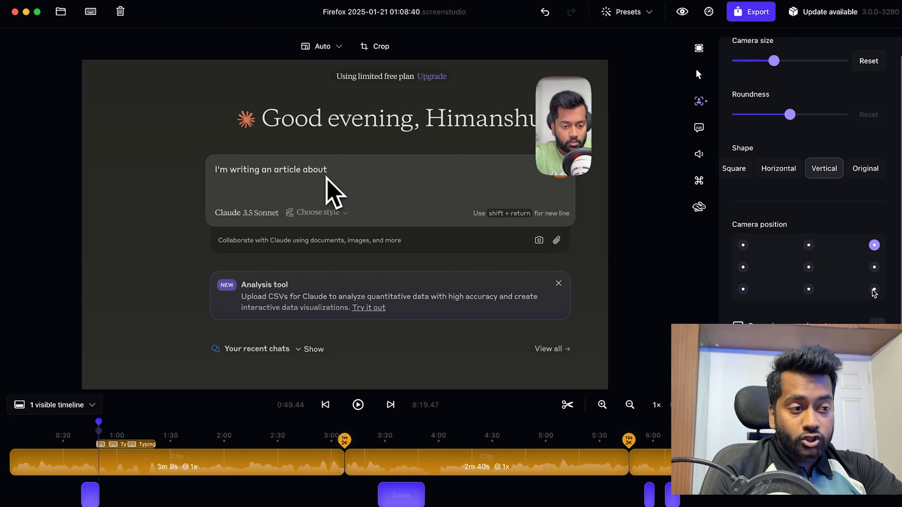
left_click(731, 167)
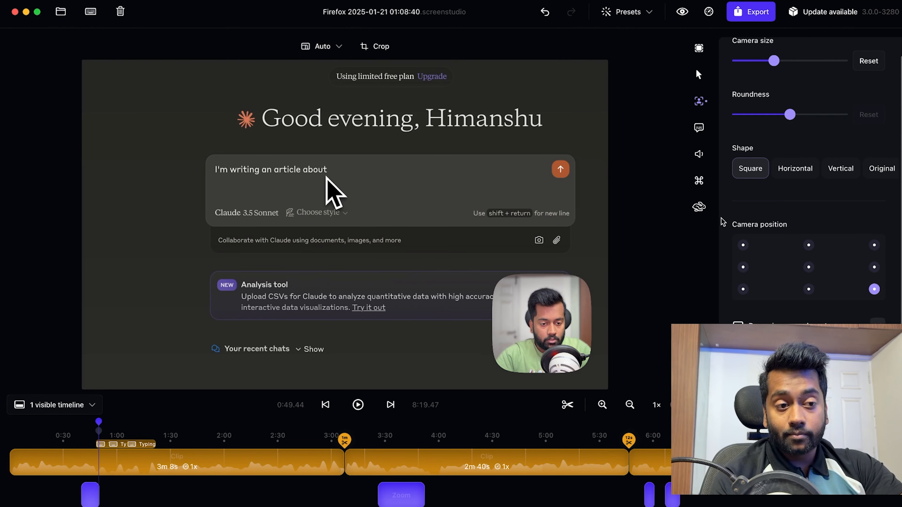
Step: Try mirroring the camera horizontally and hiding it, and turn both options off again
scroll(886, 299, "down", 3)
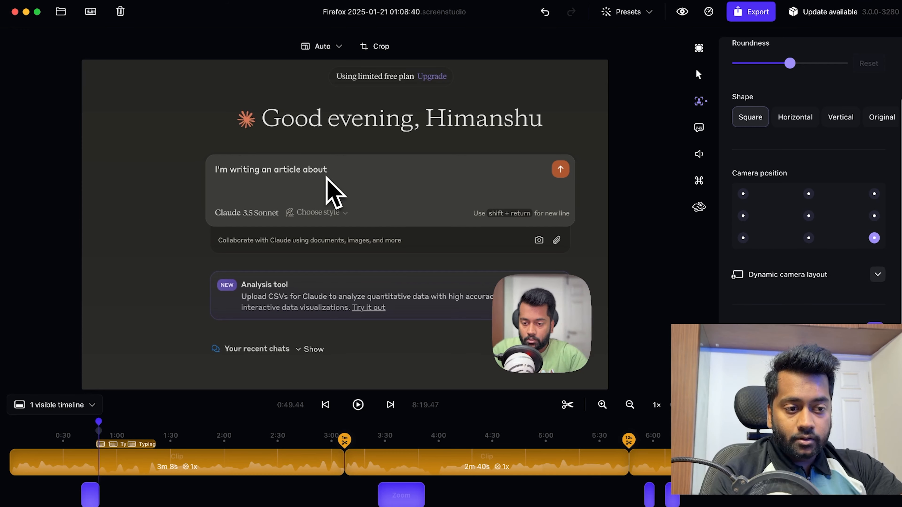
left_click(874, 61)
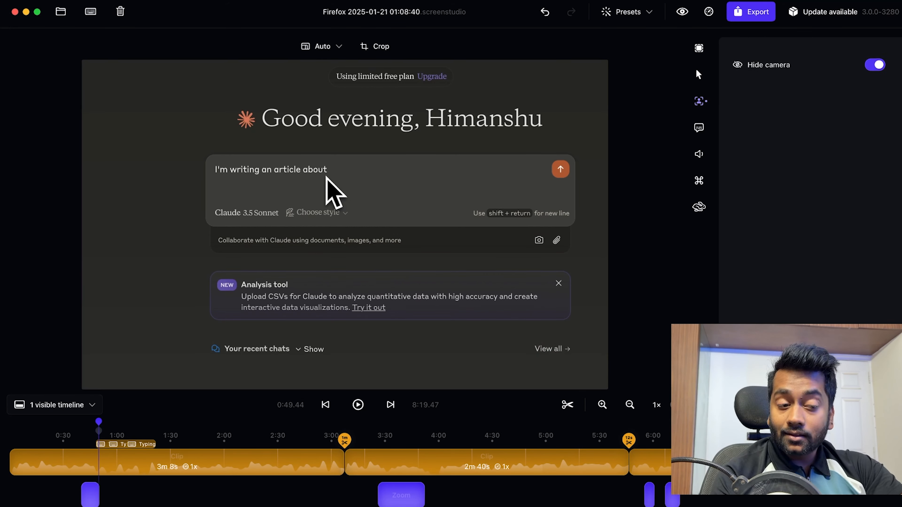
left_click(874, 61)
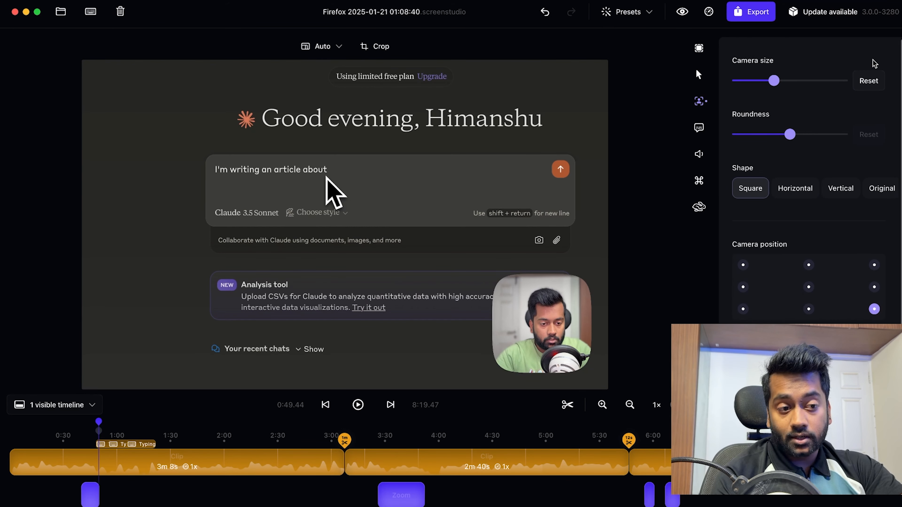
Step: Examine how the camera size changes during zoom by playing the zoomed section around 3:30 and its end, and pause playback
scroll(859, 278, "down", 3)
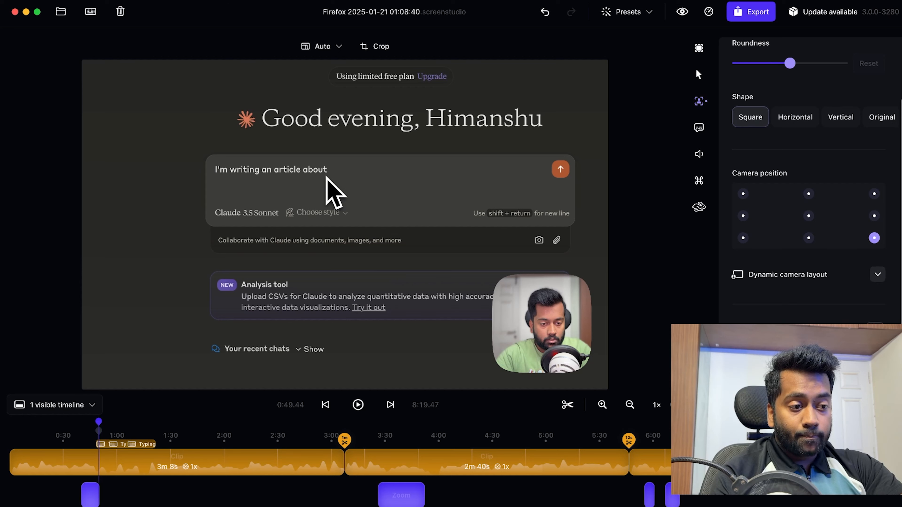
scroll(809, 181, "down", 3)
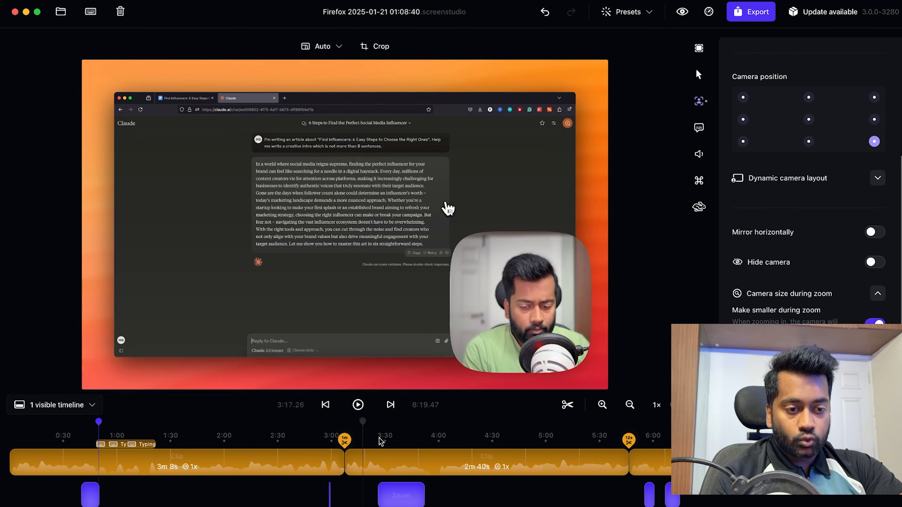
left_click(384, 431)
key("space")
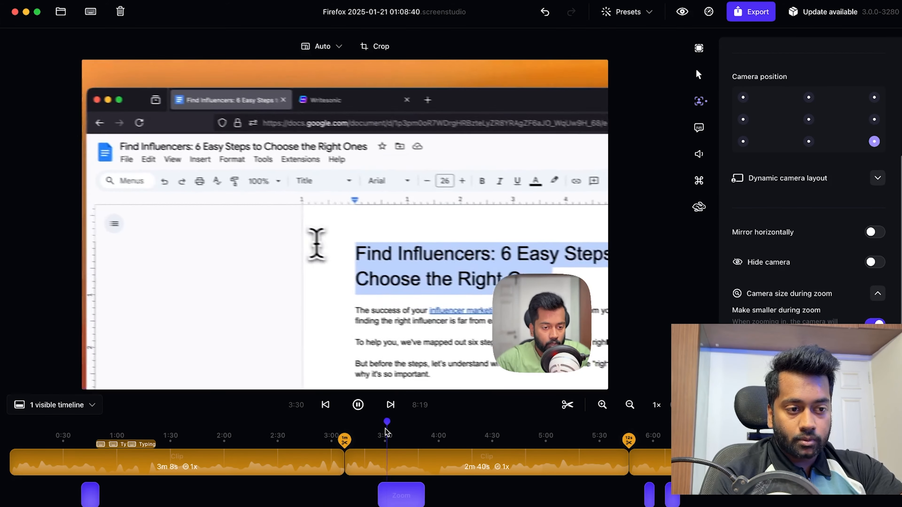
left_click(428, 441)
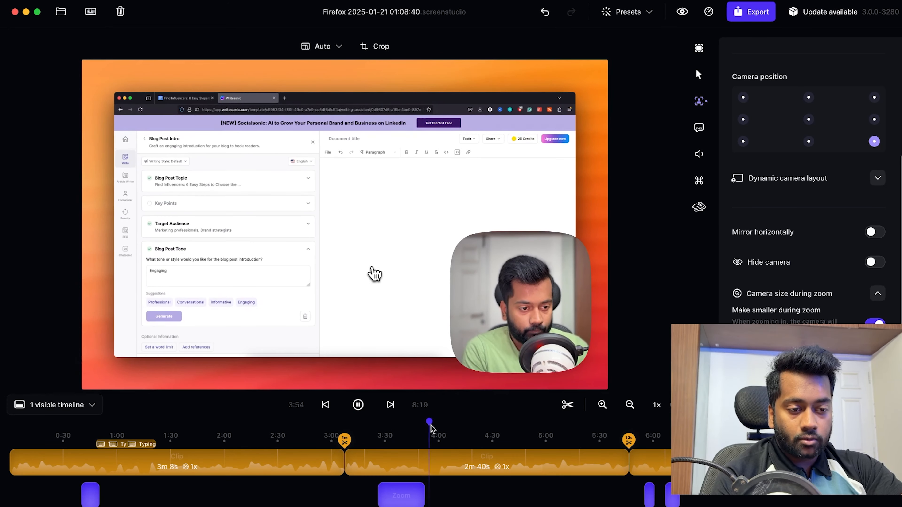
left_click(416, 426)
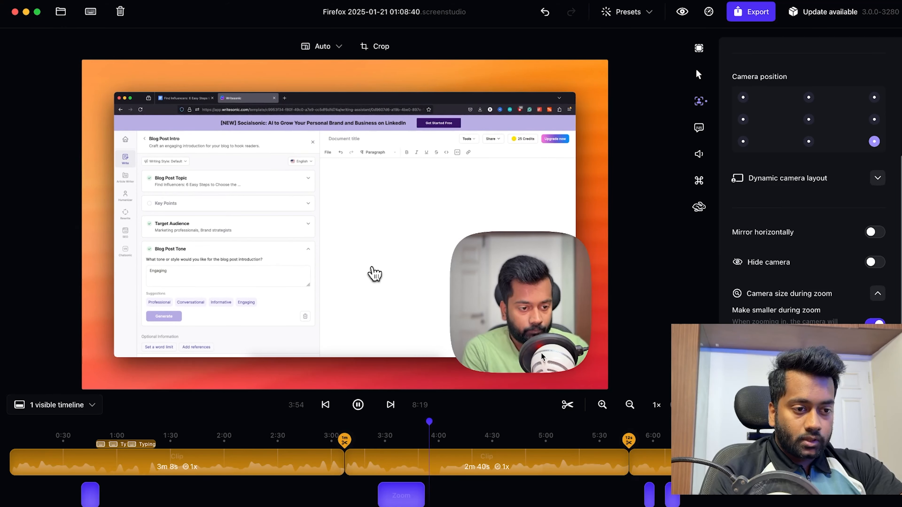
left_click(358, 405)
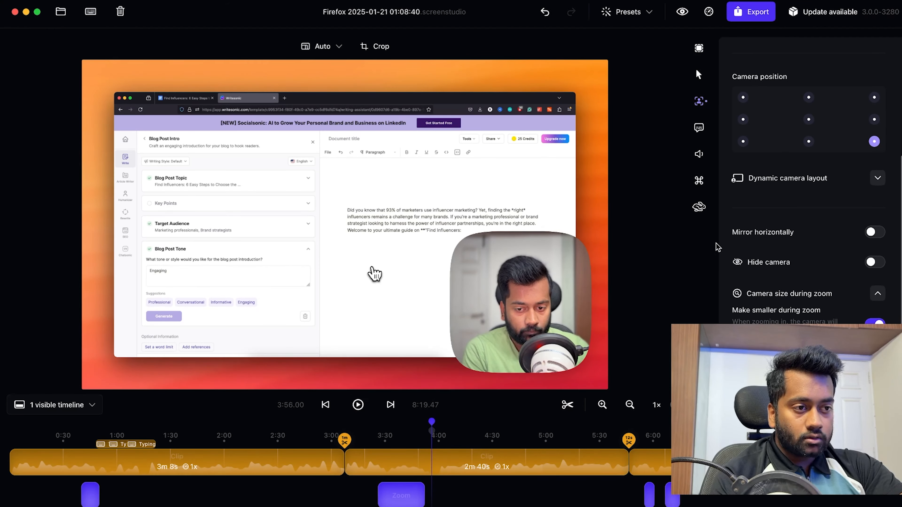
Step: Review the transcript generation and microphone settings, and enable showing pressed shortcut labels in the video
left_click(699, 125)
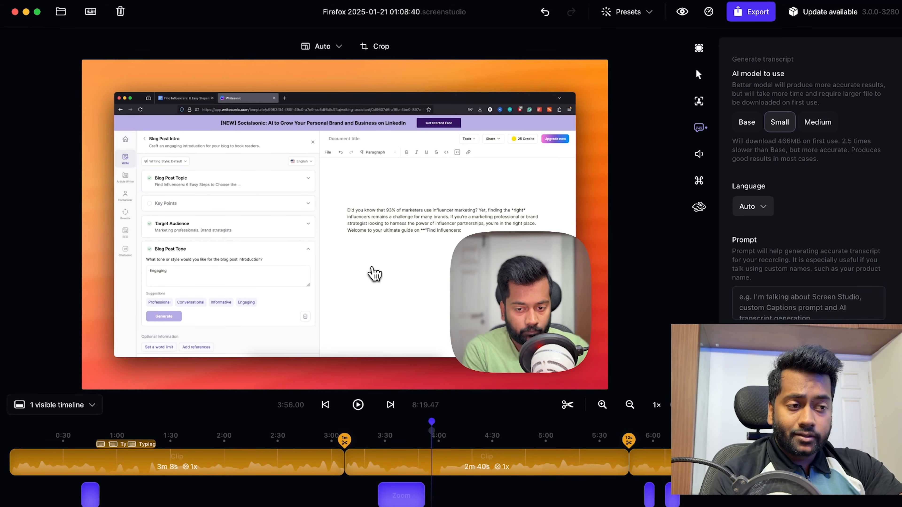
left_click(700, 154)
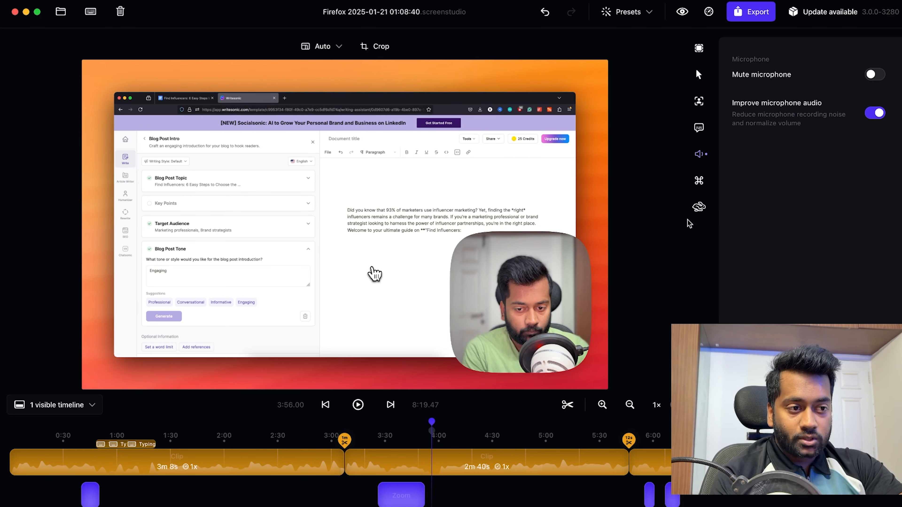
left_click(708, 181)
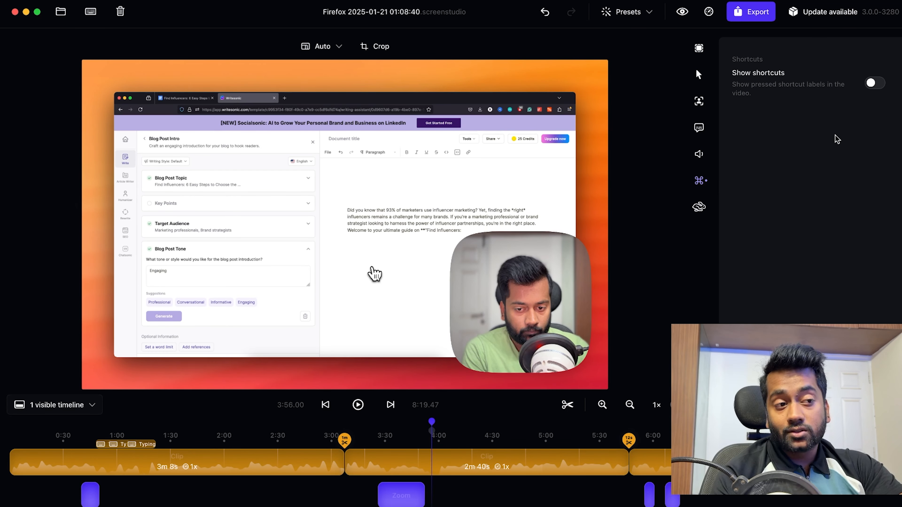
left_click(877, 85)
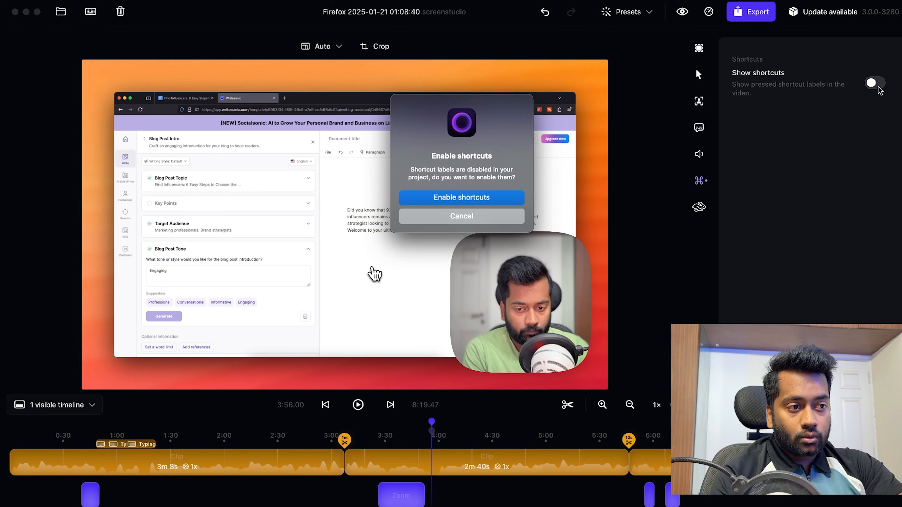
left_click(499, 218)
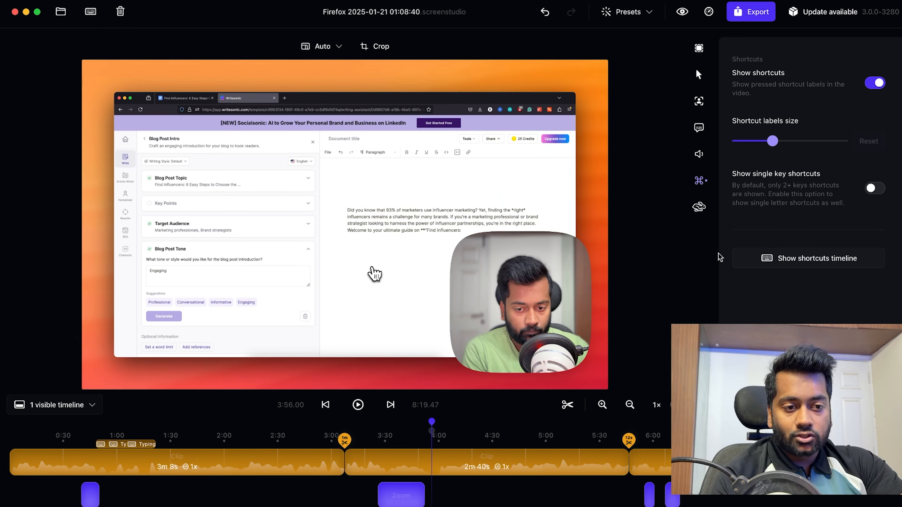
Step: Set the motion blur to 100% and review the cursor movement animation settings
left_click(706, 212)
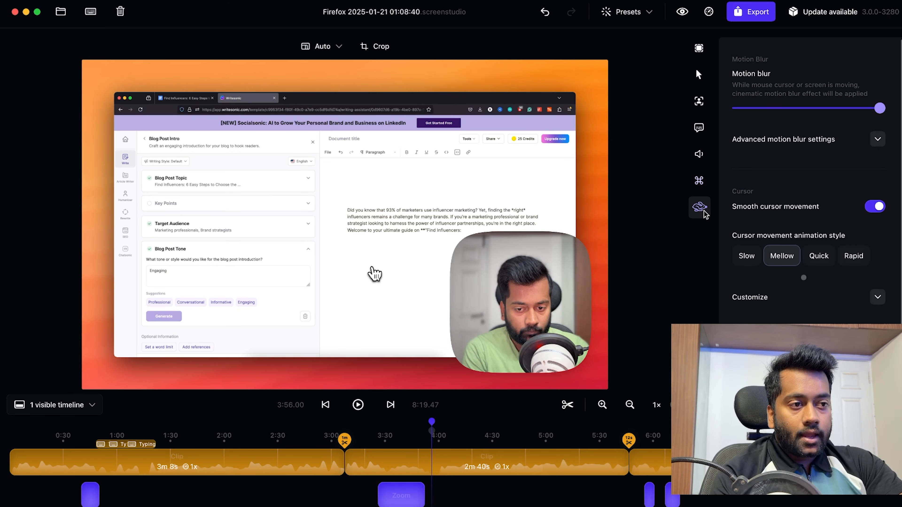
scroll(784, 169, "down", 2)
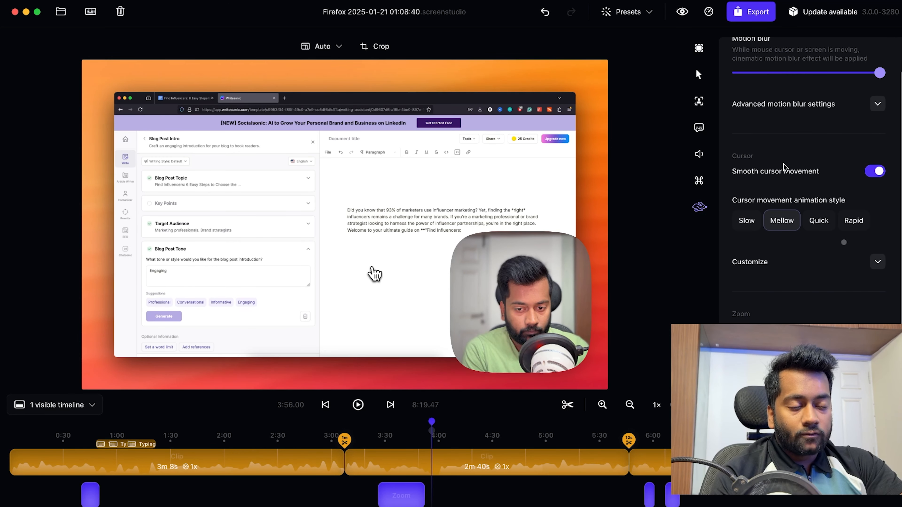
scroll(784, 167, "up", 2)
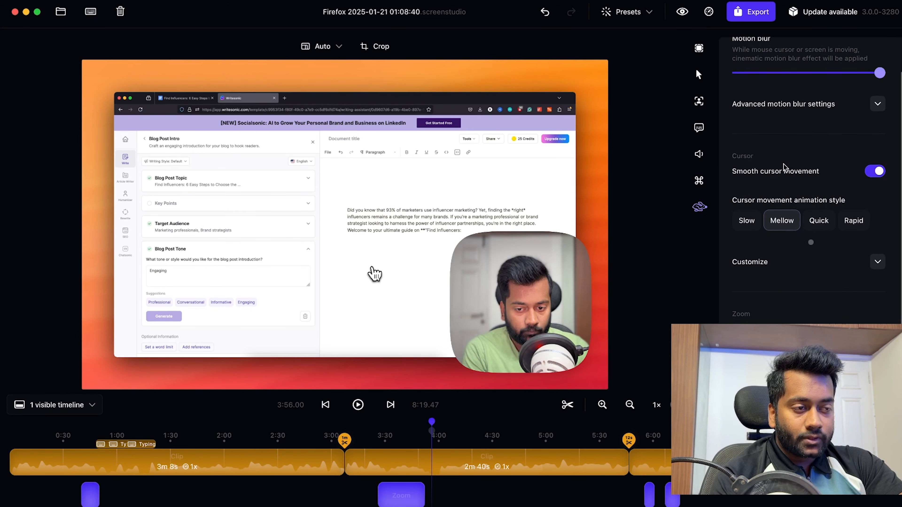
mouse_move(880, 103)
left_mouse_down()
mouse_move(738, 104)
mouse_move(879, 103)
left_mouse_up()
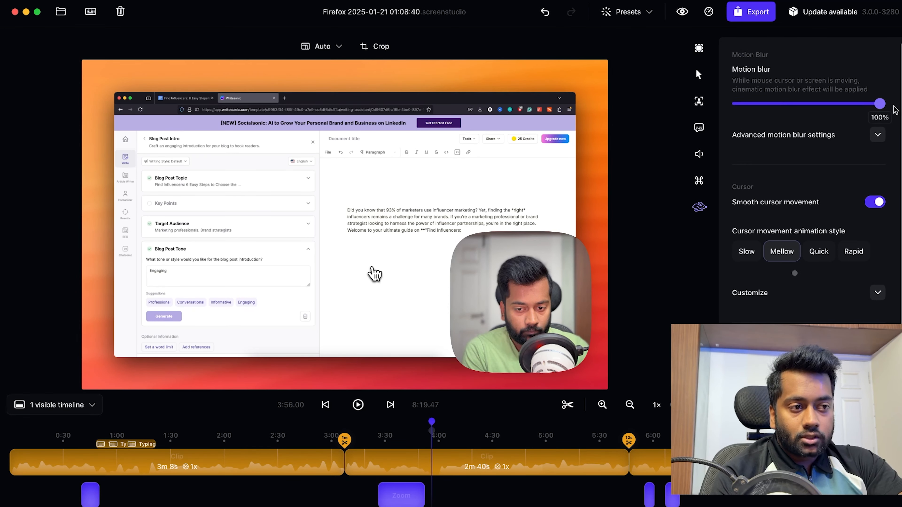
scroll(816, 202, "down", 2)
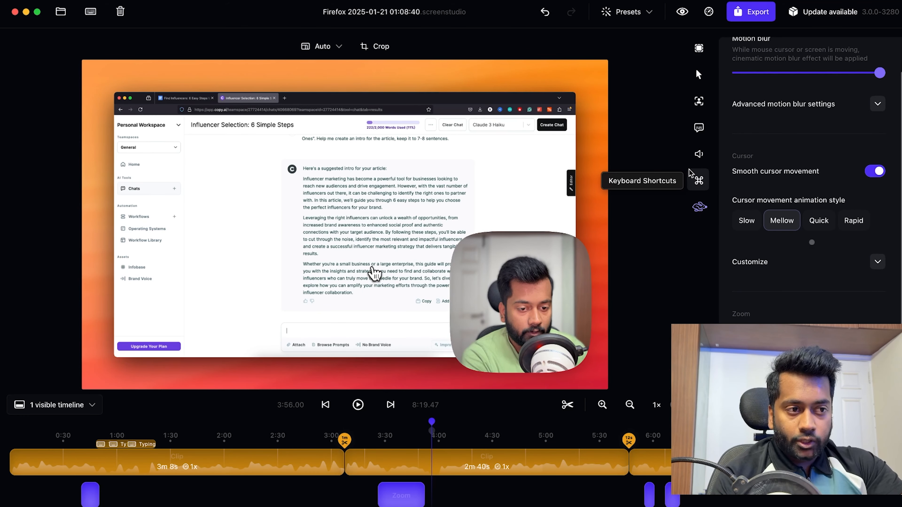
Step: Open the export options for the edited video
left_click(753, 11)
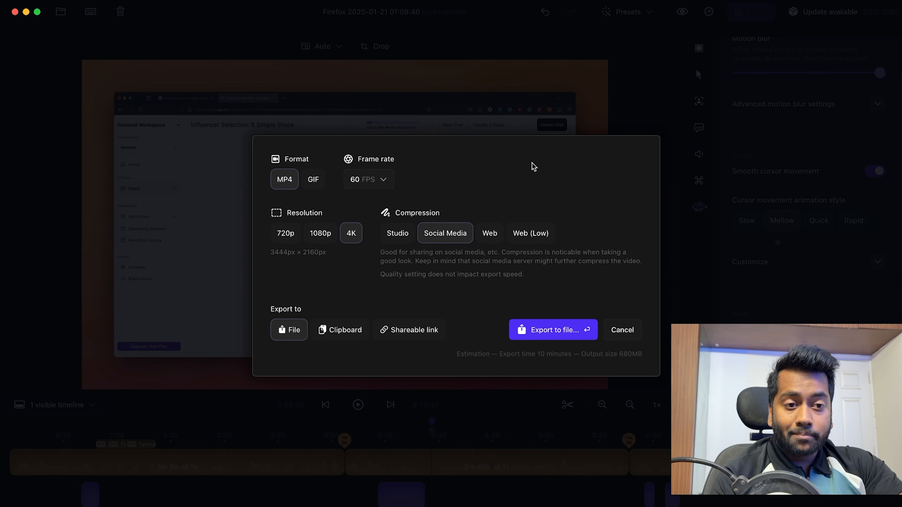